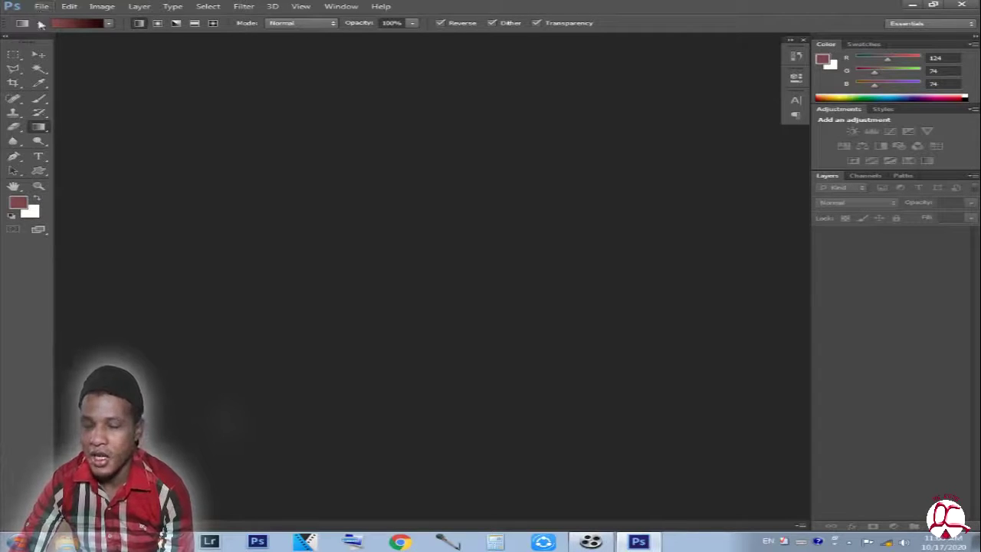
# Open the New document dialog from the File menu
pyautogui.click(41, 8)
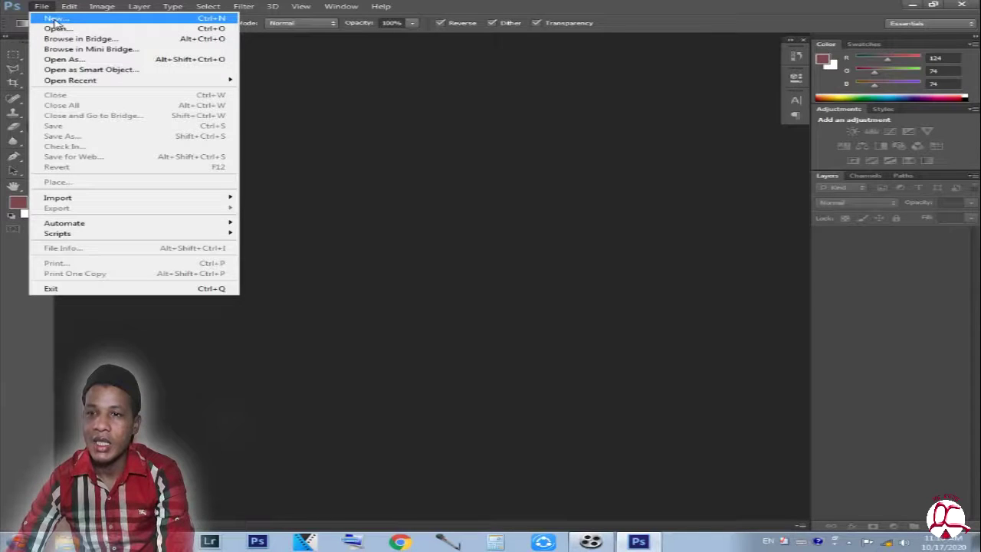
pyautogui.click(55, 19)
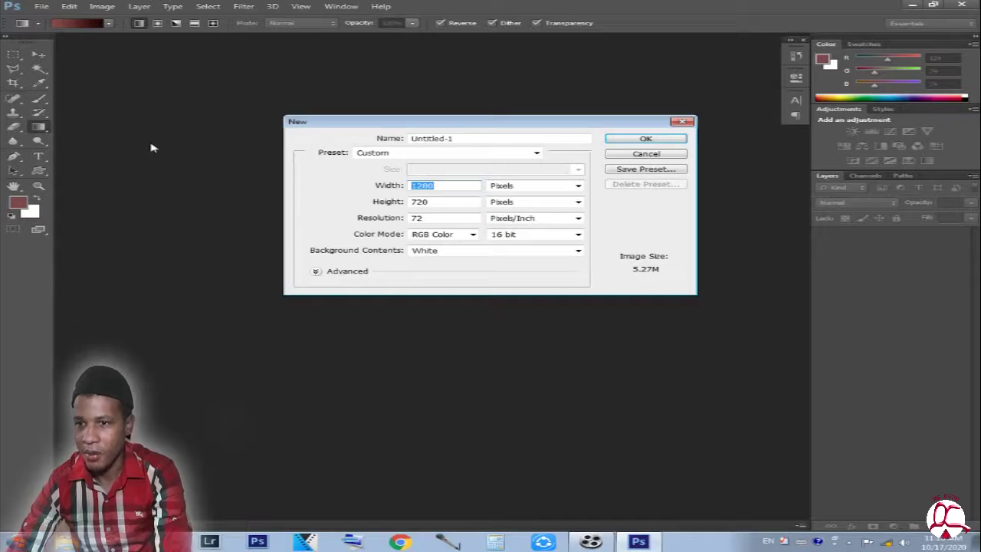
# Create a white 1280 × 720 pixel document, with dimensions measured in pixels
pyautogui.click(440, 186)
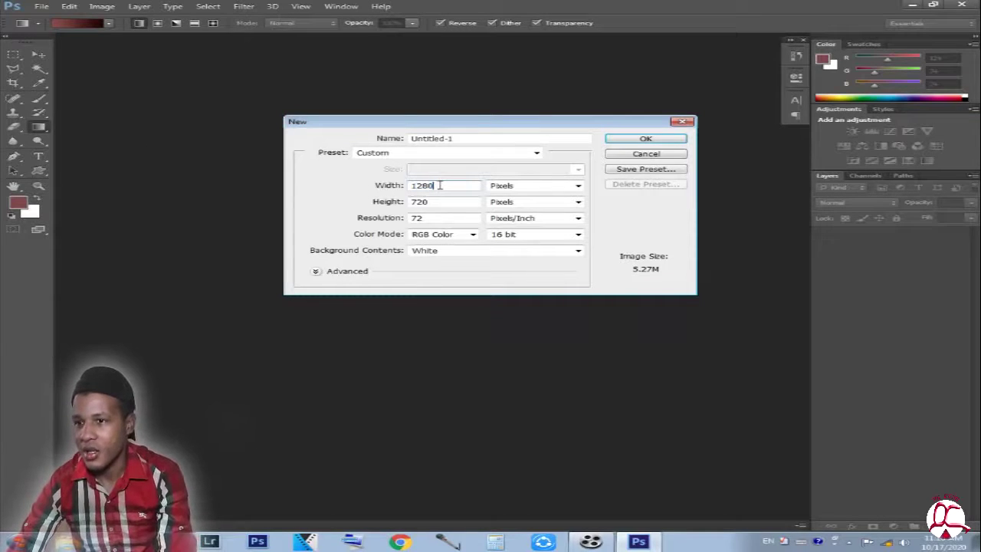
pyautogui.write('12')
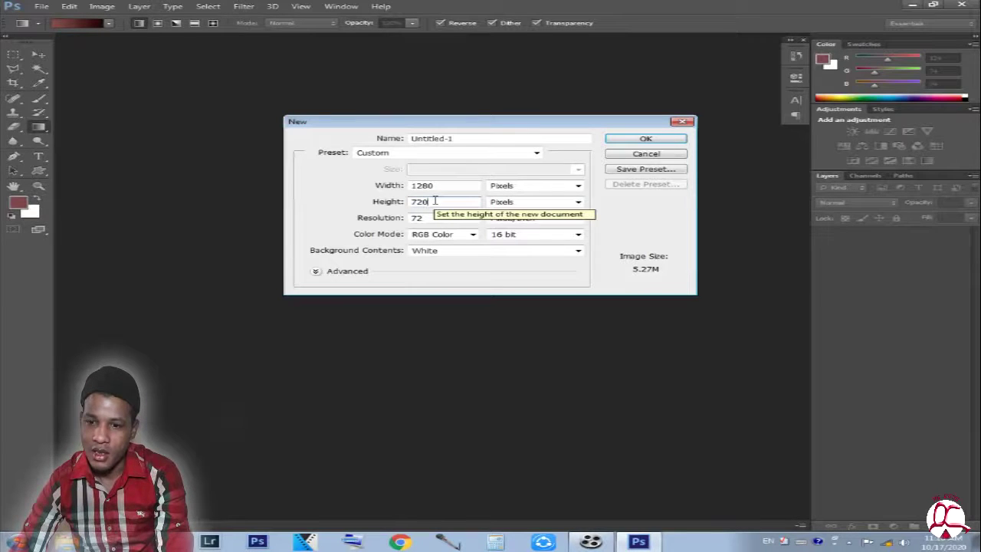
pyautogui.moveTo(435, 201); pyautogui.dragTo(399, 201)
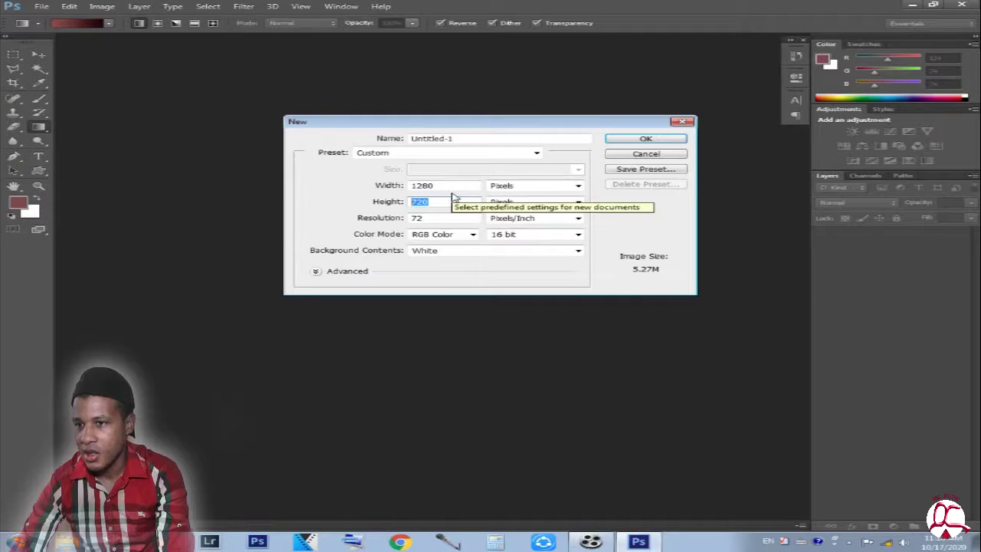
pyautogui.write('720')
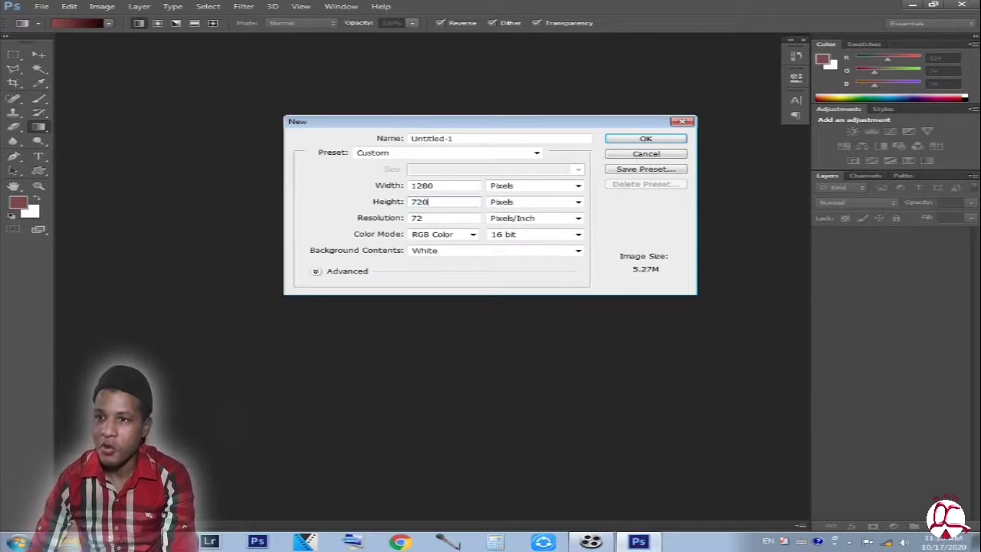
pyautogui.click(577, 186)
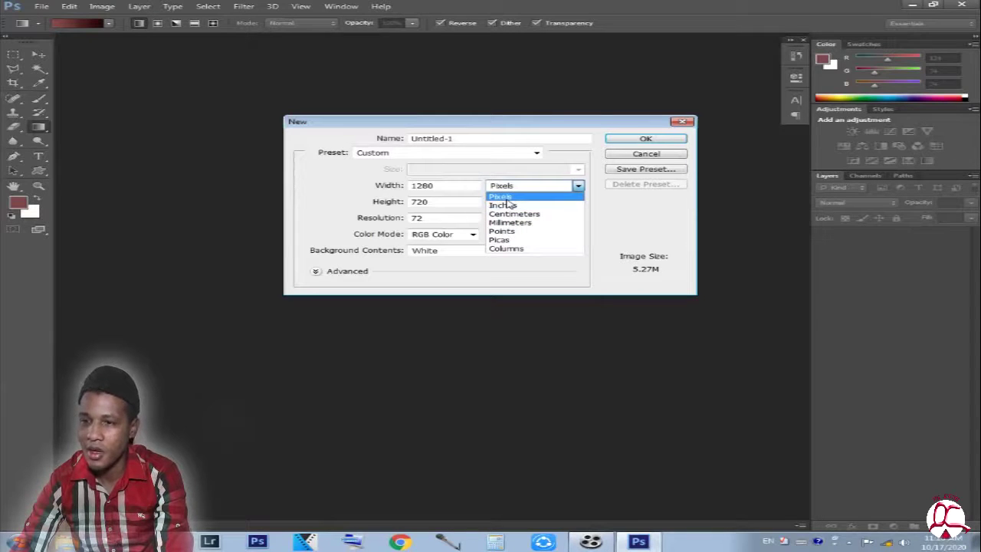
pyautogui.click(506, 200)
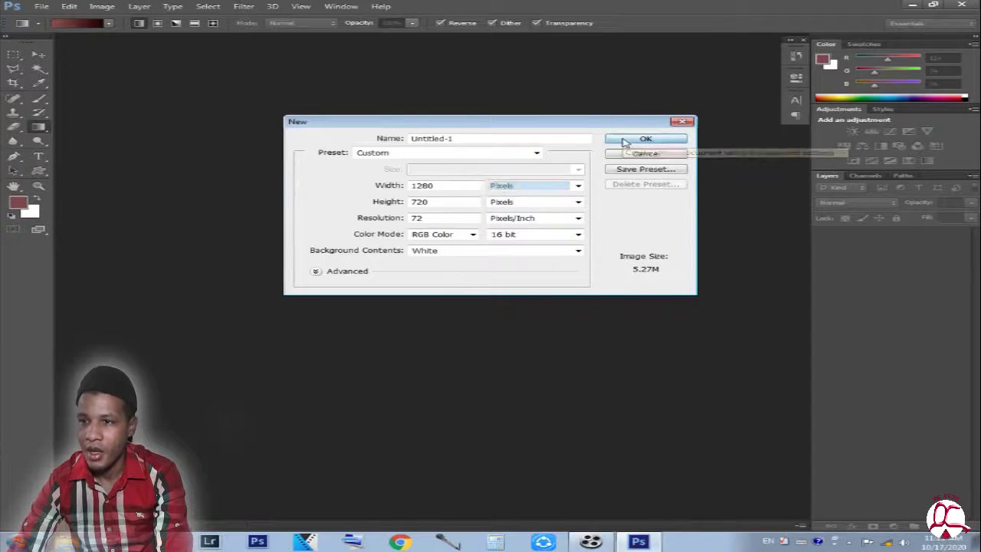
pyautogui.click(624, 140)
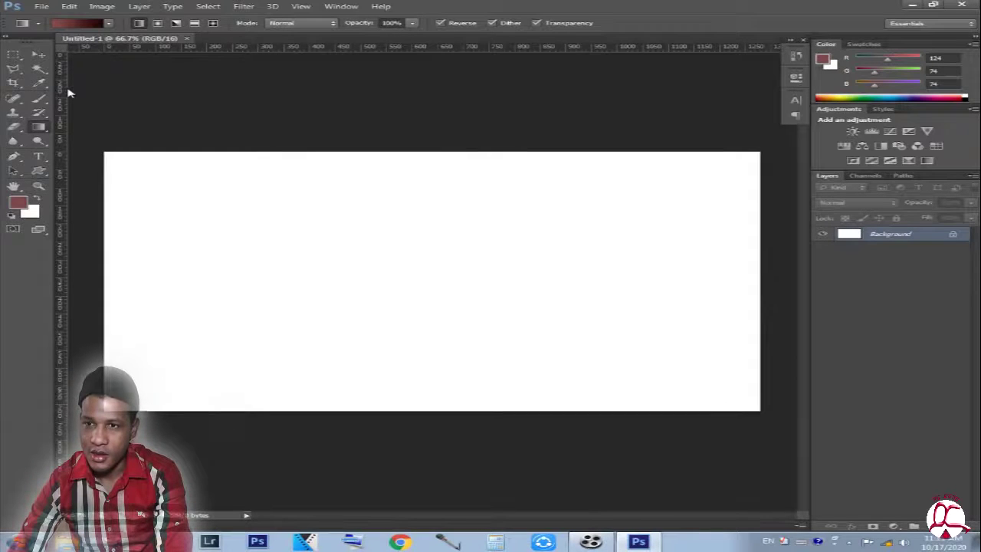
pyautogui.hotkey('ctrl', 'r')
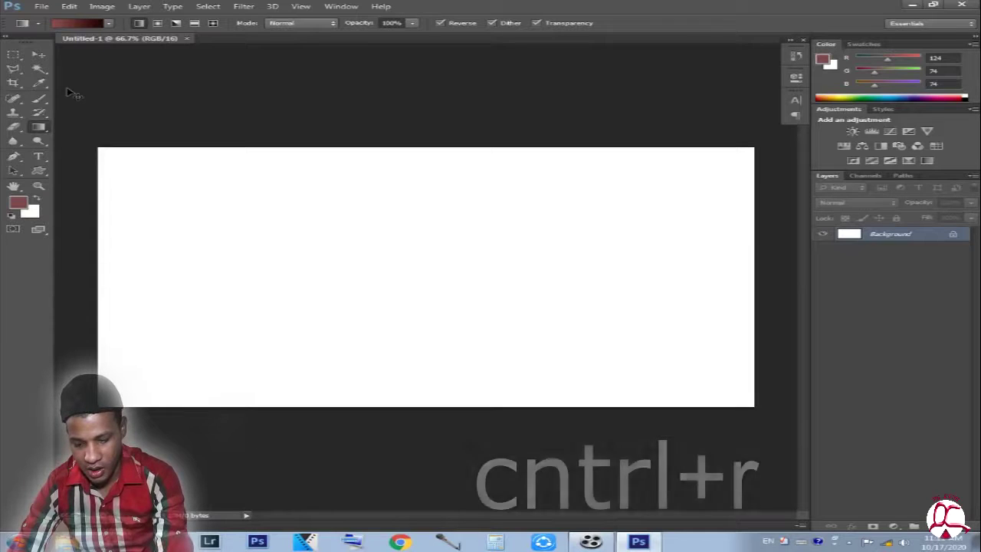
pyautogui.hotkey('ctrl', 'r')
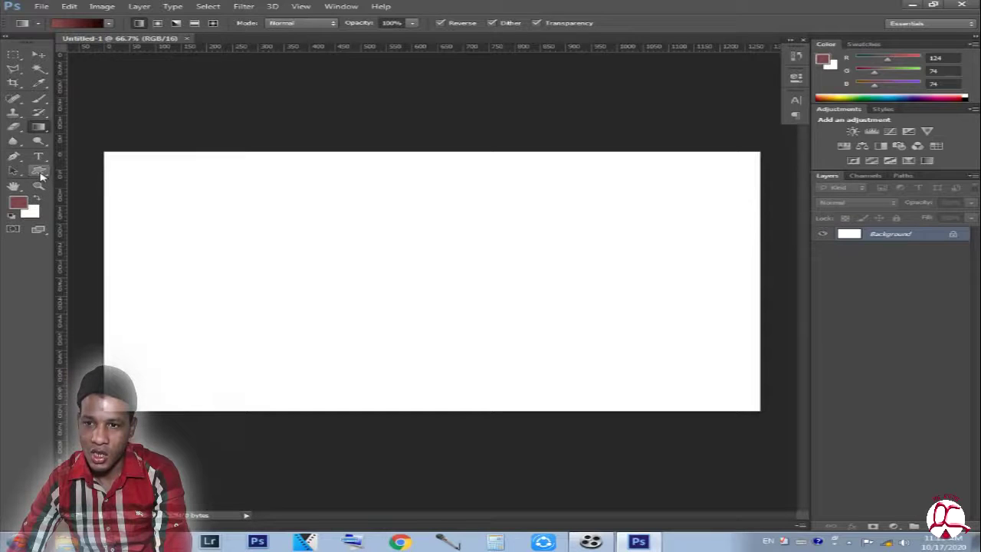
# Draw two red-filled rectangles: a small one at top-left and a larger one at upper right
pyautogui.click(41, 176)
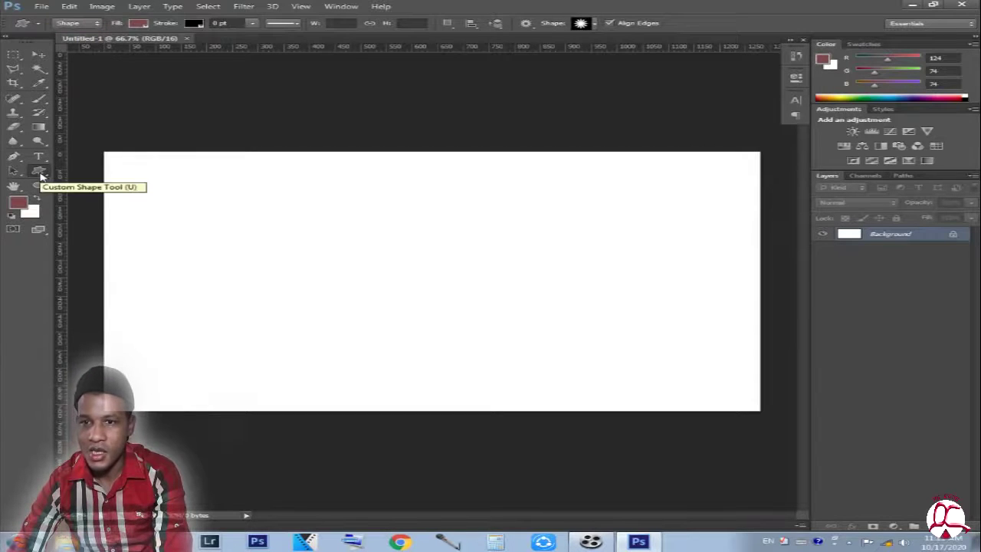
pyautogui.rightClick(41, 175)
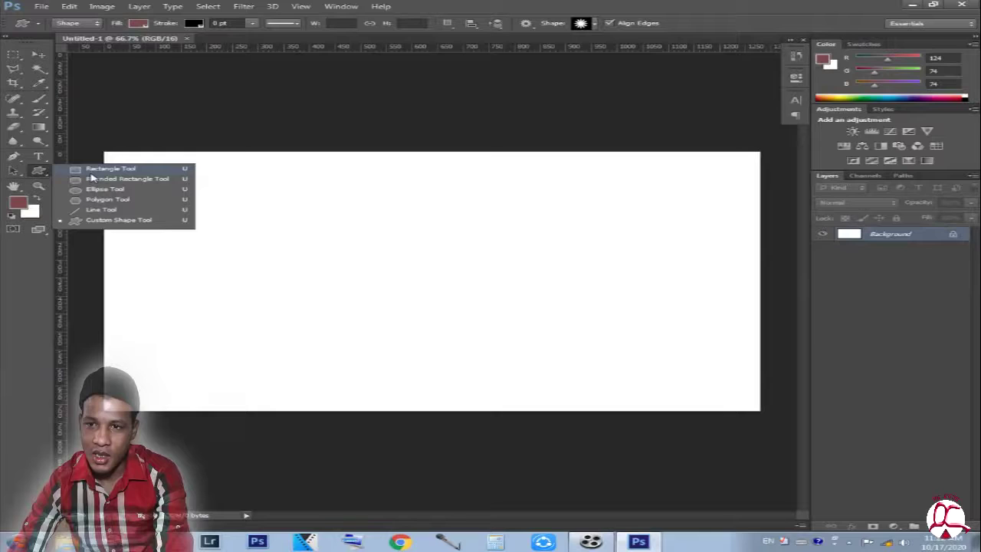
pyautogui.click(91, 175)
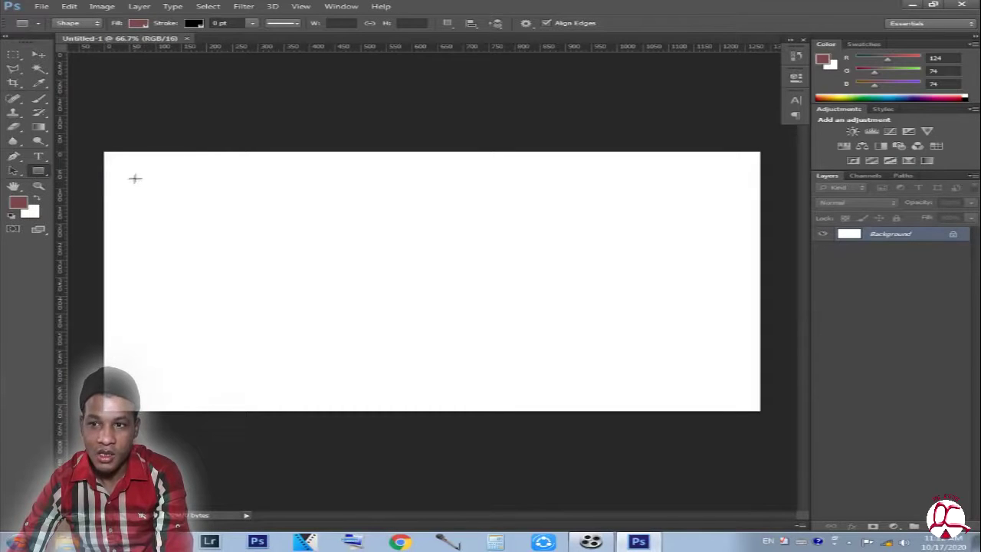
pyautogui.click(139, 23)
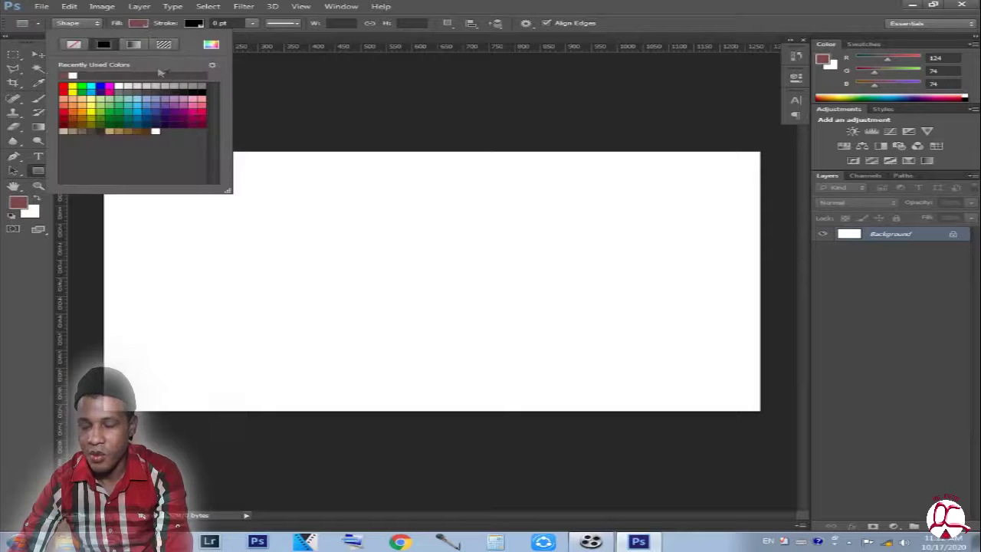
pyautogui.click(63, 114)
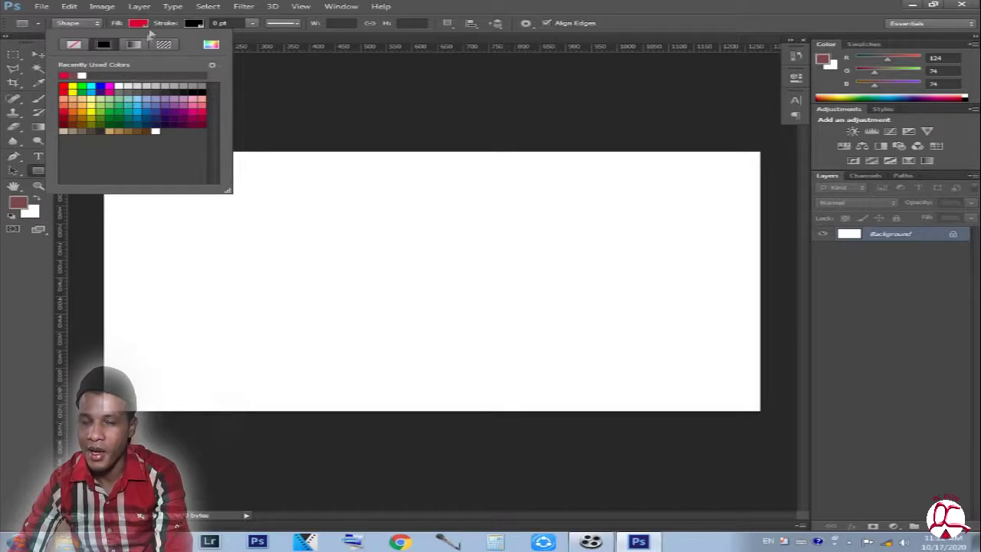
pyautogui.click(142, 27)
pyautogui.moveTo(140, 174)
pyautogui.mouseDown()
pyautogui.moveTo(250, 236)
pyautogui.moveTo(389, 256)
pyautogui.moveTo(243, 248)
pyautogui.moveTo(248, 175)
pyautogui.moveTo(717, 184)
pyautogui.moveTo(442, 253)
pyautogui.moveTo(267, 259)
pyautogui.moveTo(272, 274)
pyautogui.moveTo(216, 225)
pyautogui.mouseUp()
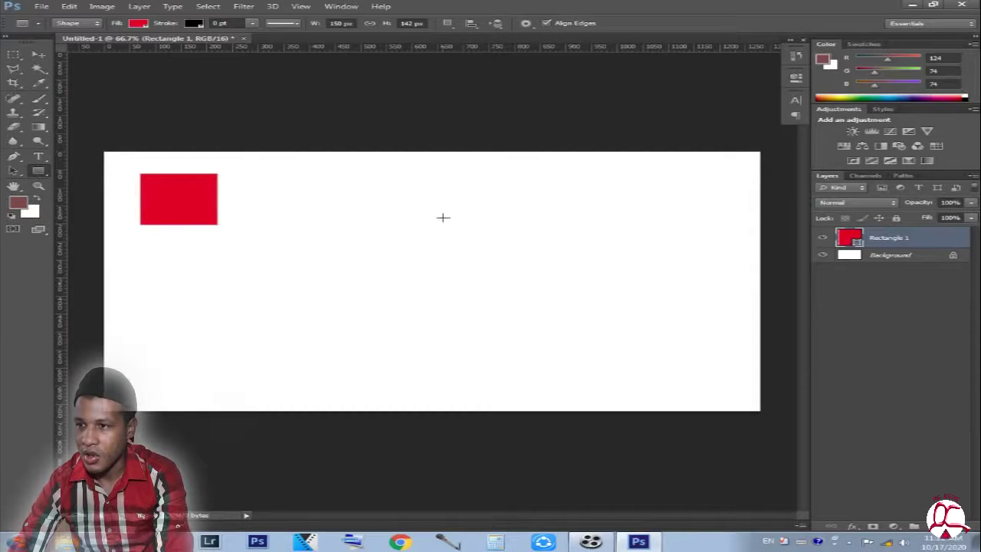
pyautogui.moveTo(530, 174)
pyautogui.mouseDown()
pyautogui.moveTo(588, 217)
pyautogui.moveTo(718, 251)
pyautogui.mouseUp()
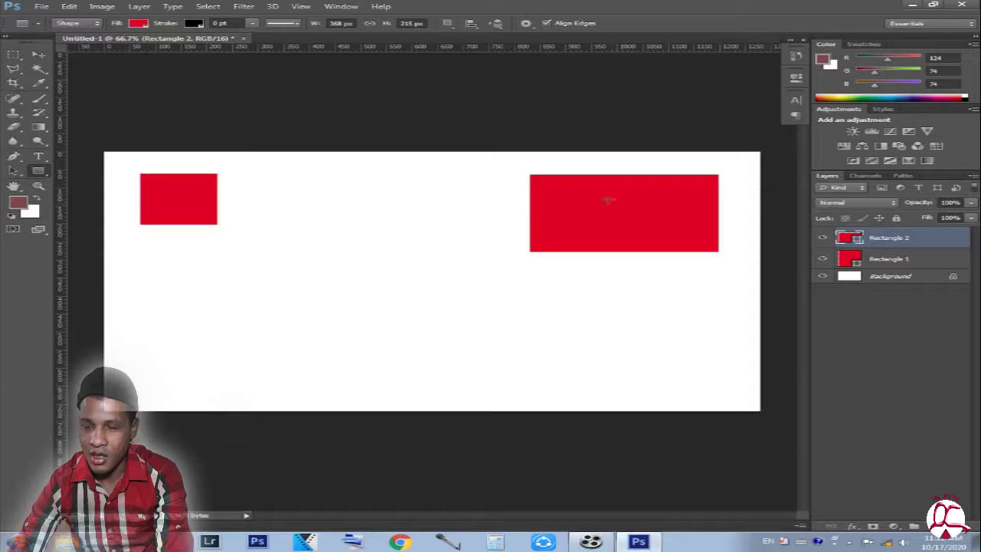
# Recolour the upper-right rectangle teal and switch to the Rounded Rectangle Tool
pyautogui.click(139, 24)
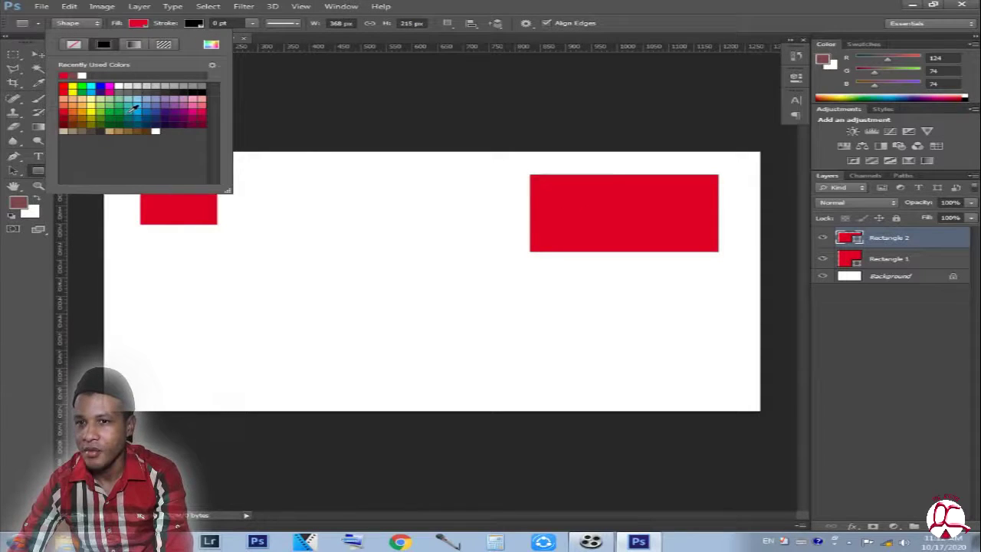
pyautogui.click(134, 107)
pyautogui.click(139, 25)
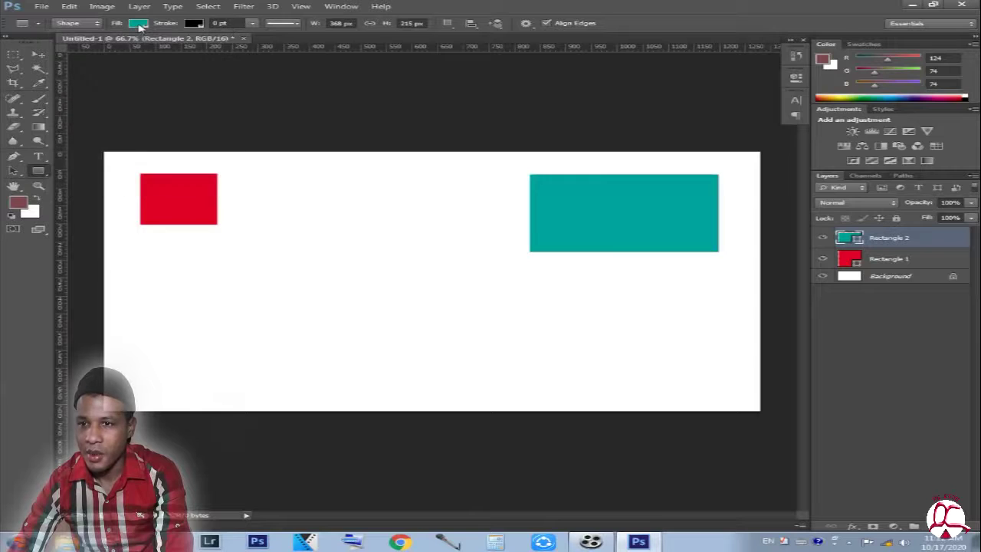
pyautogui.rightClick(42, 172)
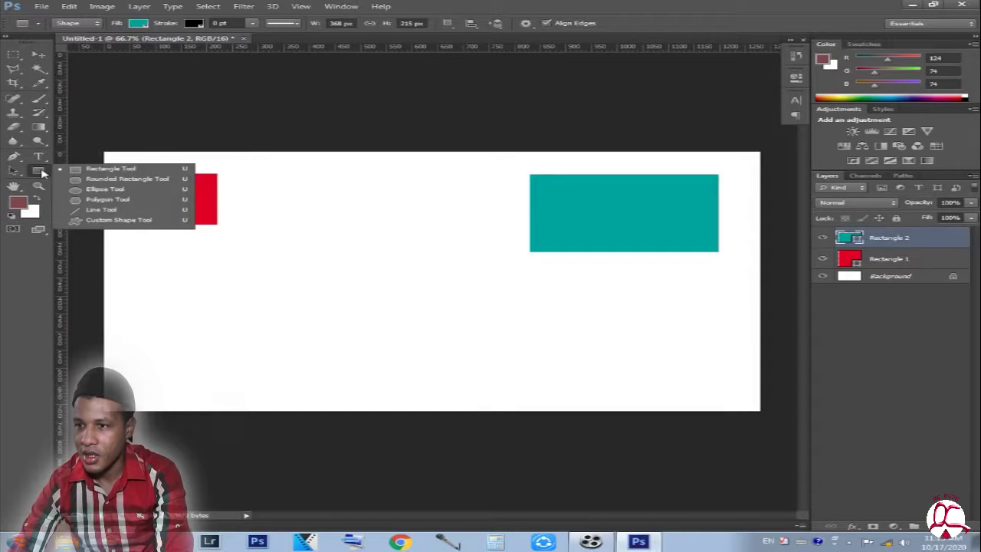
pyautogui.click(121, 181)
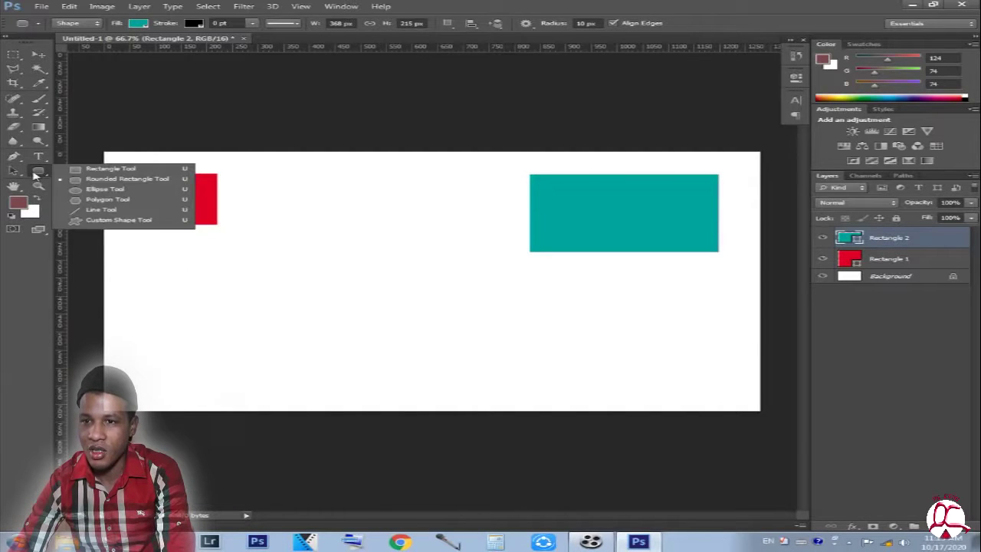
# Draw a teal rounded rectangle below the red square, zooming in to check its corners
pyautogui.rightClick(39, 171)
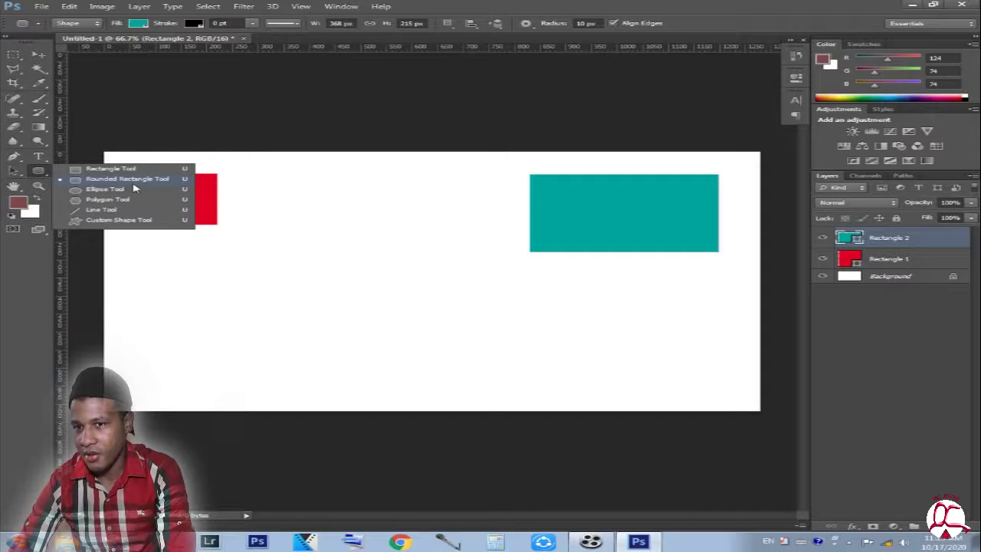
pyautogui.click(258, 272)
pyautogui.moveTo(193, 282); pyautogui.dragTo(370, 351)
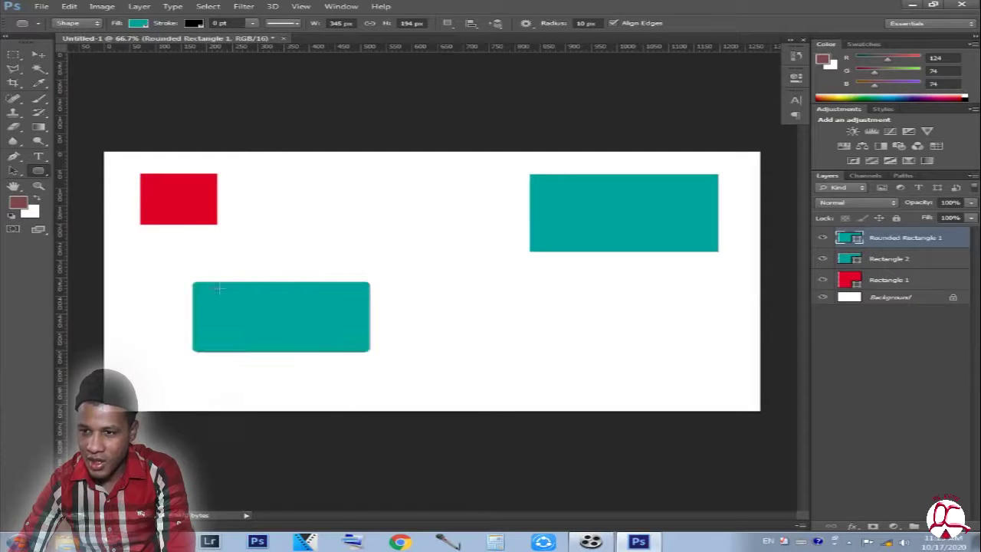
pyautogui.scroll(3, 201, 284)
pyautogui.scroll(3, 154, 284)
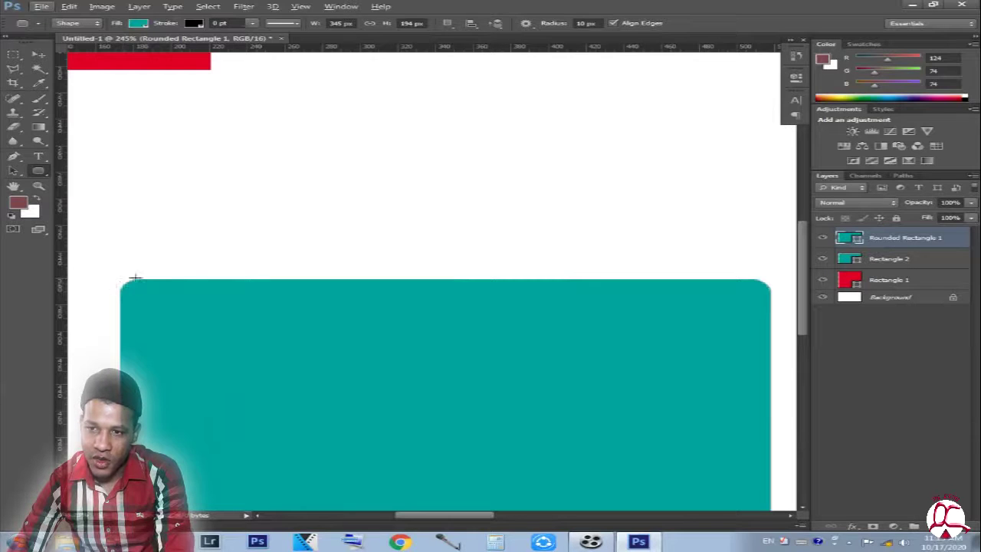
pyautogui.scroll(-3, 130, 303)
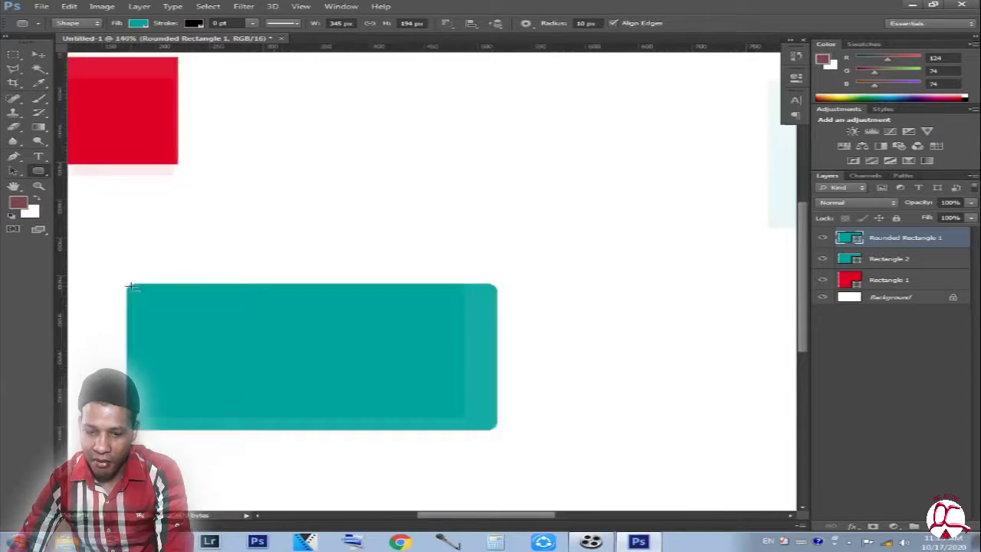
pyautogui.scroll(-2, 131, 296)
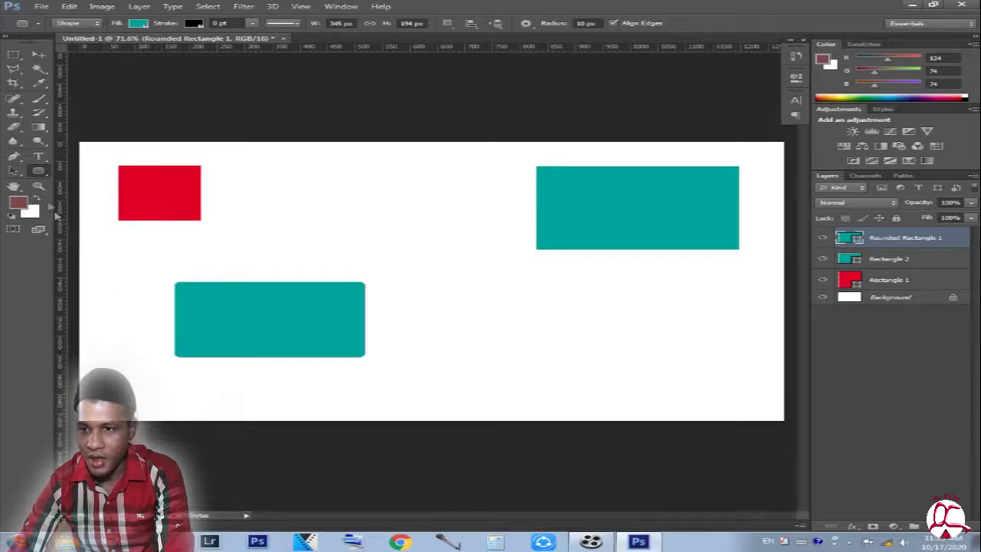
pyautogui.rightClick(41, 175)
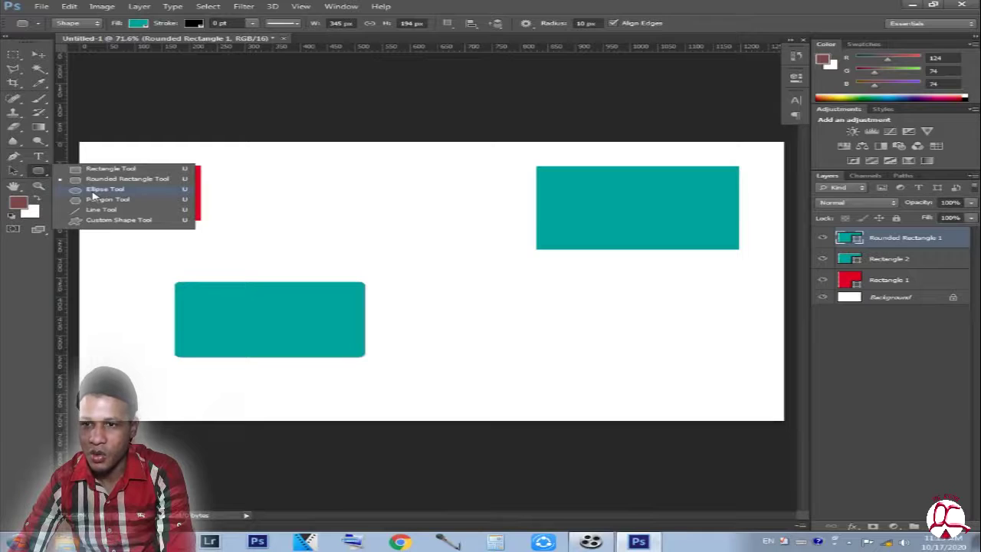
# Draw an ellipse at the top centre of the canvas and fill it purple
pyautogui.click(92, 192)
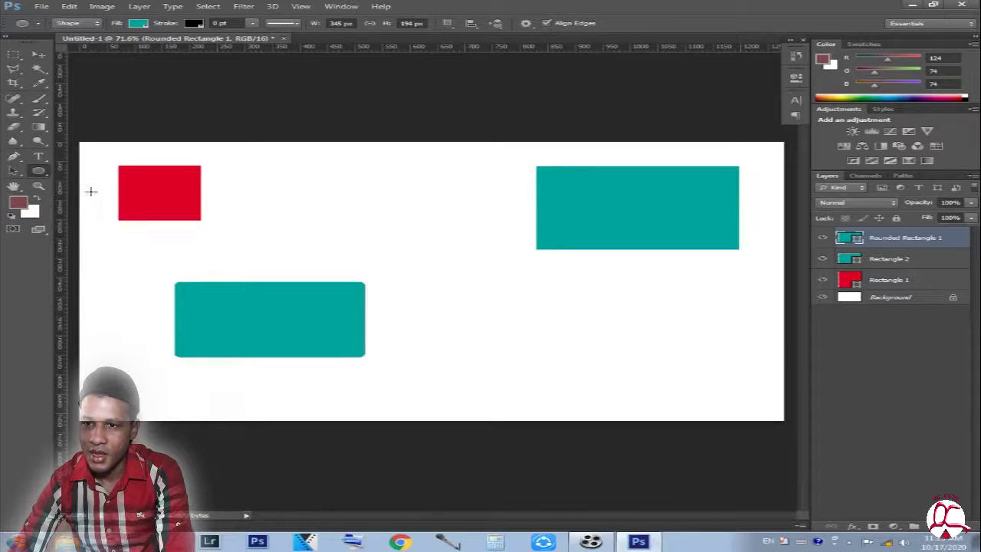
pyautogui.moveTo(321, 180); pyautogui.dragTo(426, 252)
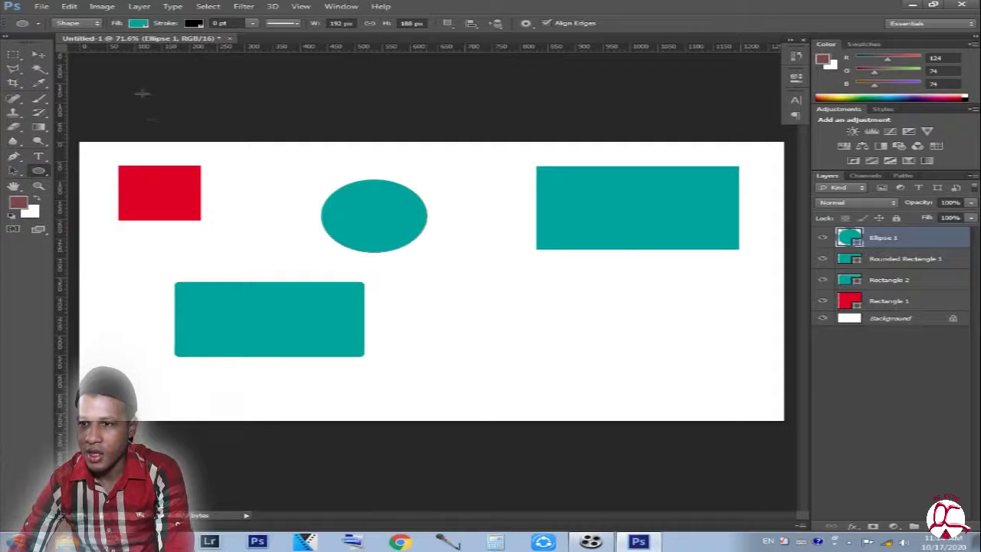
pyautogui.click(139, 23)
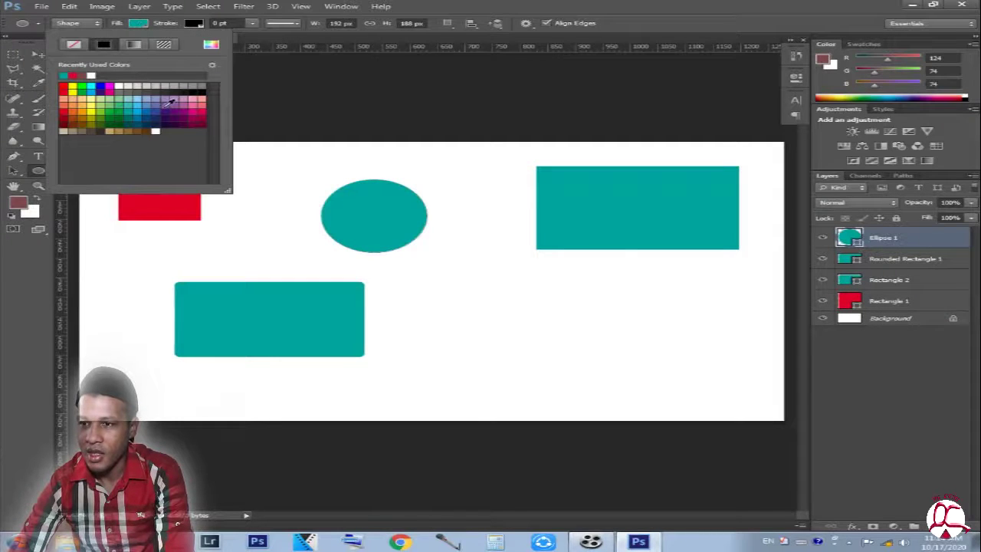
pyautogui.click(163, 108)
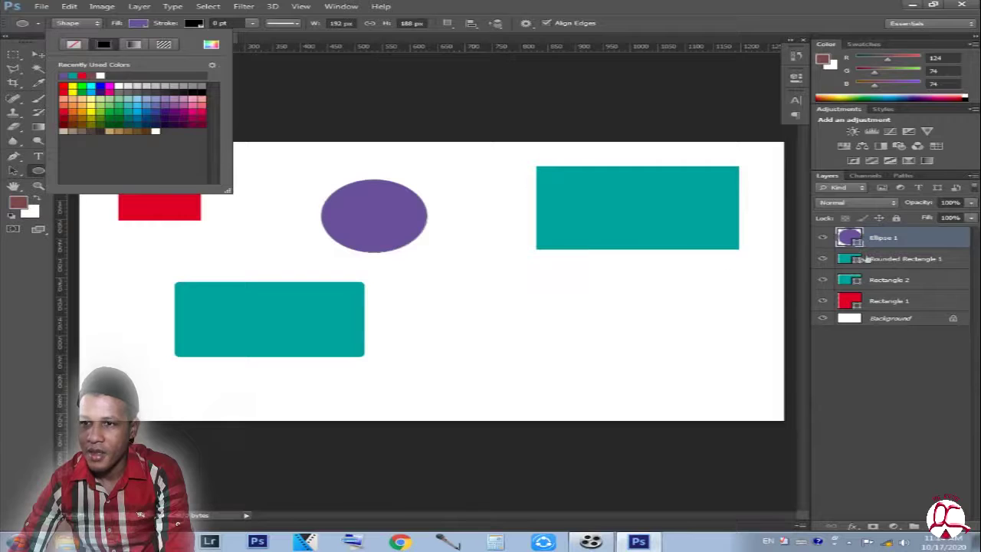
pyautogui.click(888, 260)
# Recolour the Rounded Rectangle 1 layer green
pyautogui.click(888, 261)
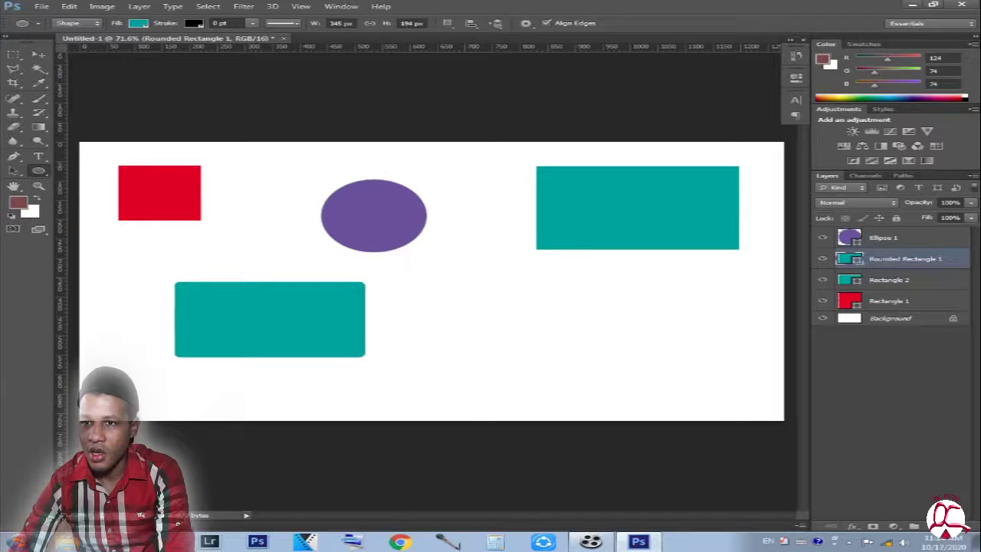
pyautogui.click(146, 25)
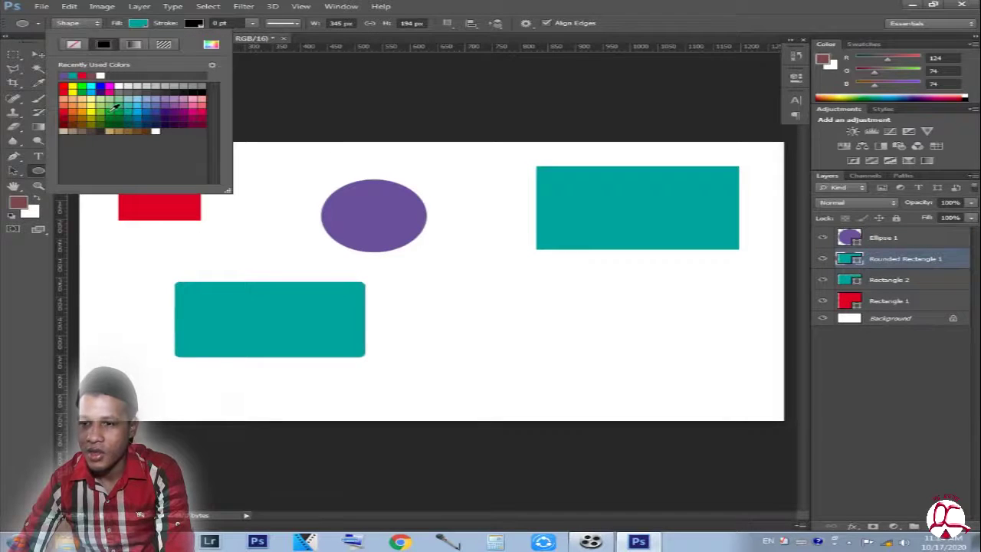
pyautogui.click(108, 112)
pyautogui.click(126, 27)
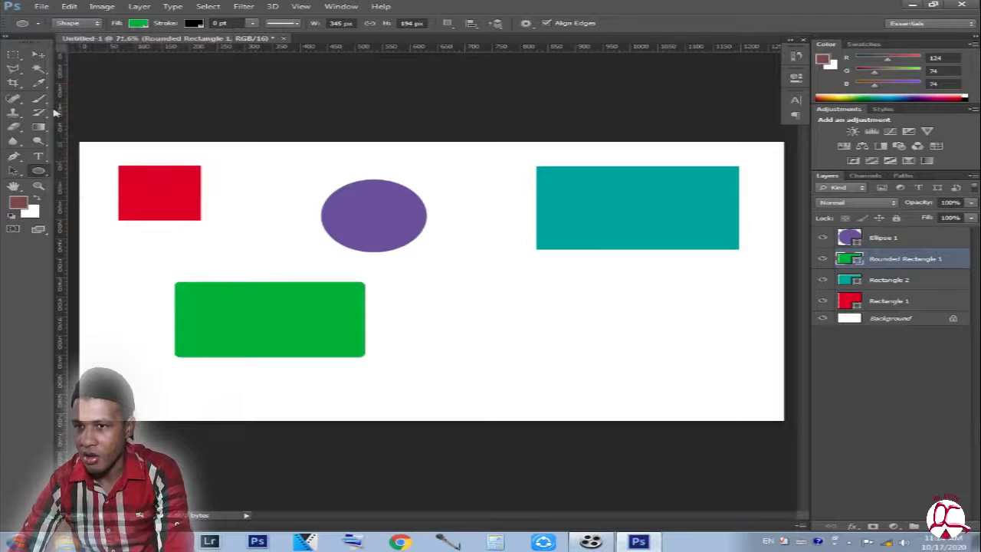
pyautogui.rightClick(45, 178)
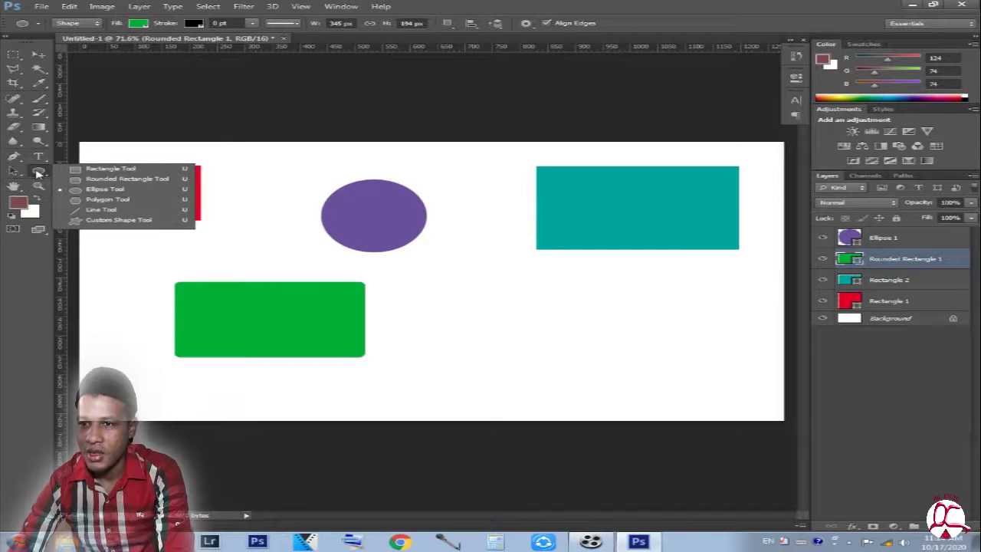
# Draw a dark purple pentagon right of the rounded rectangle
pyautogui.click(87, 199)
pyautogui.moveTo(453, 310); pyautogui.dragTo(509, 354)
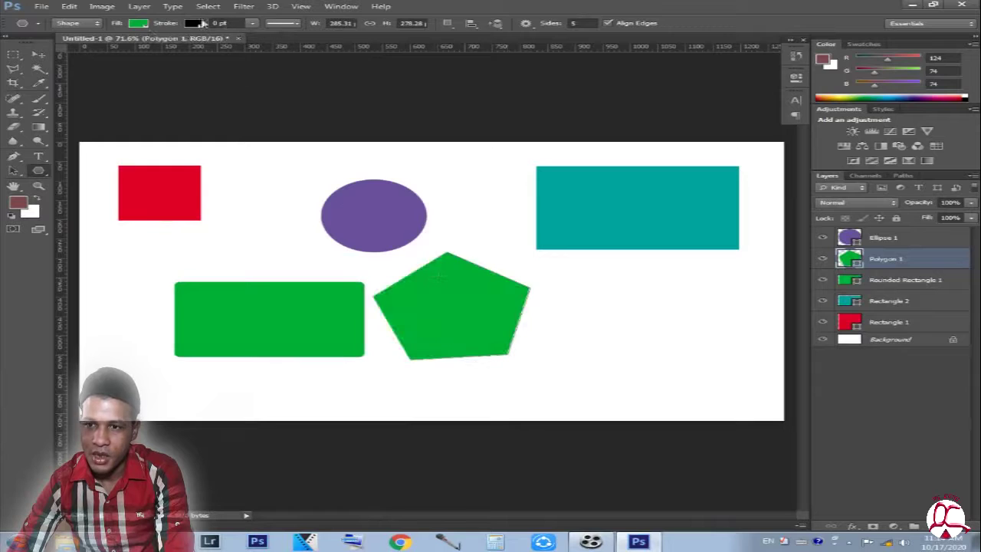
pyautogui.click(139, 23)
pyautogui.click(184, 124)
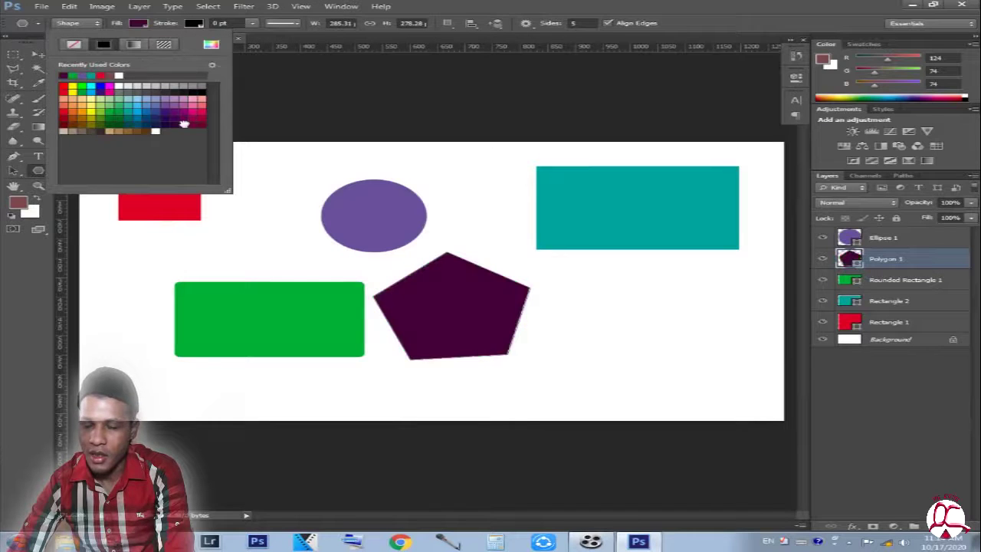
# Draw a black diagonal line below the teal rectangle with the Line Tool
pyautogui.rightClick(34, 173)
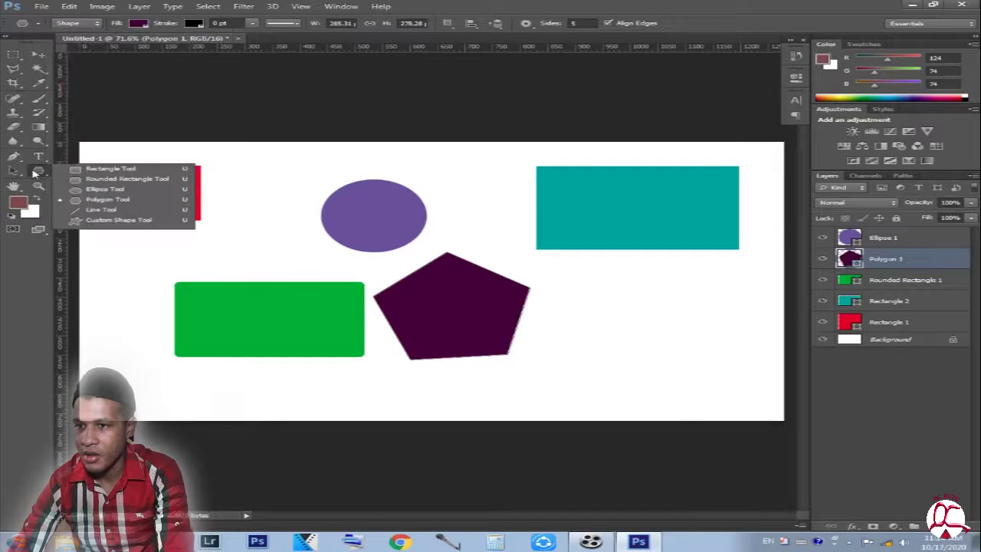
pyautogui.click(103, 210)
pyautogui.moveTo(555, 379); pyautogui.dragTo(727, 276)
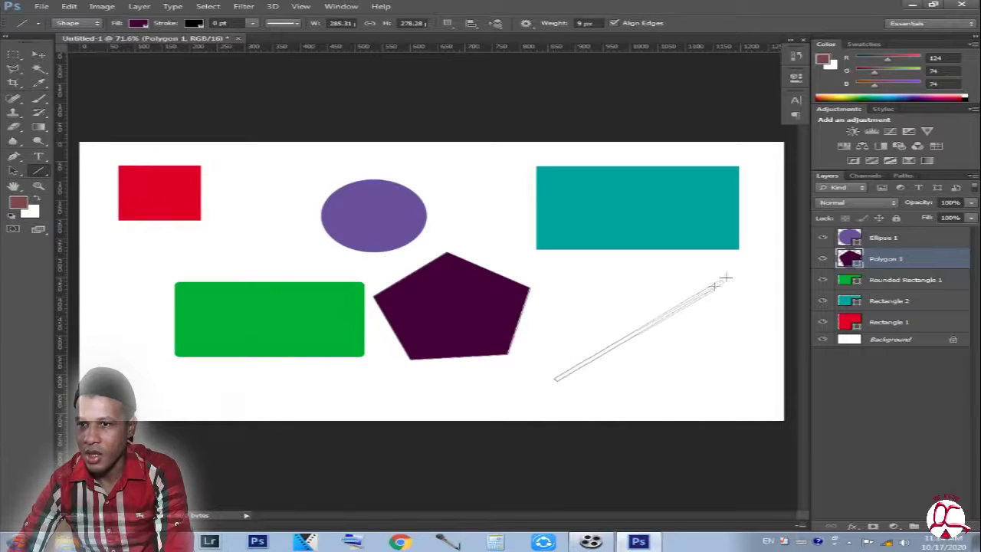
pyautogui.click(139, 23)
pyautogui.click(202, 91)
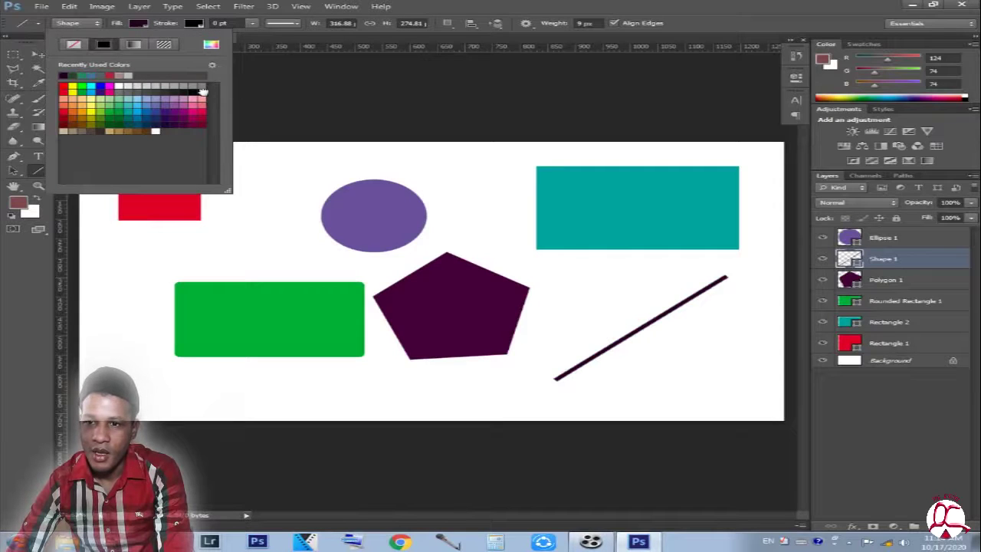
pyautogui.click(139, 29)
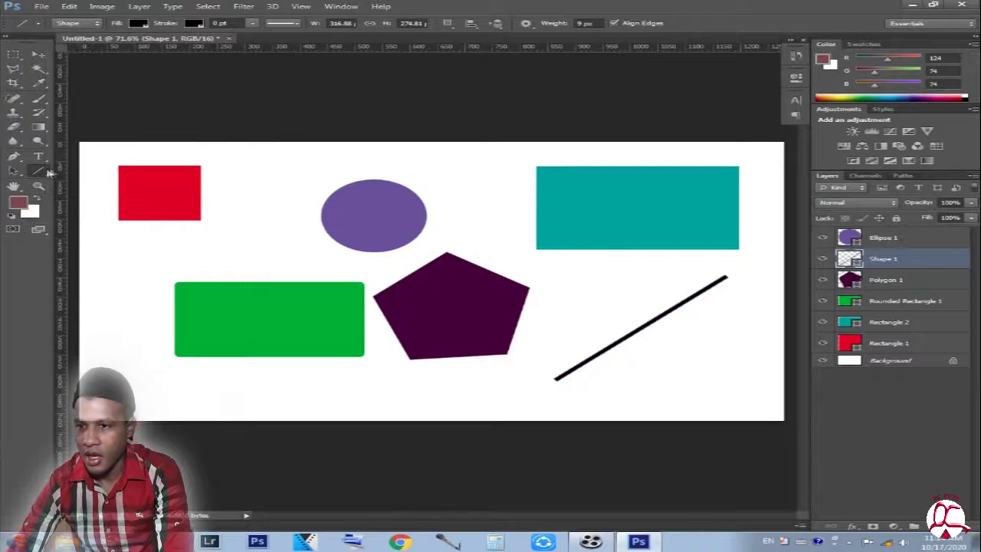
pyautogui.rightClick(39, 172)
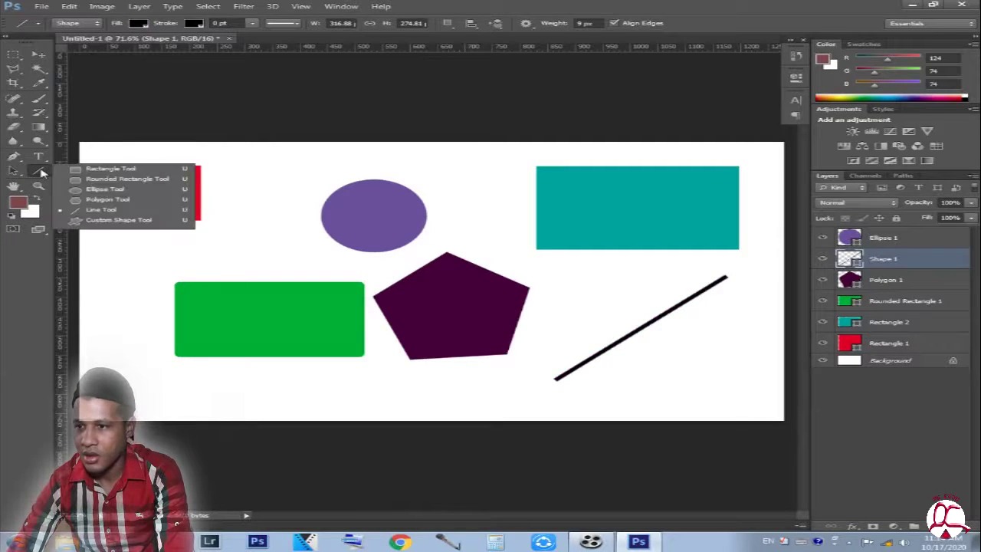
# Draw a starburst custom shape and move it beside the pentagon
pyautogui.click(115, 220)
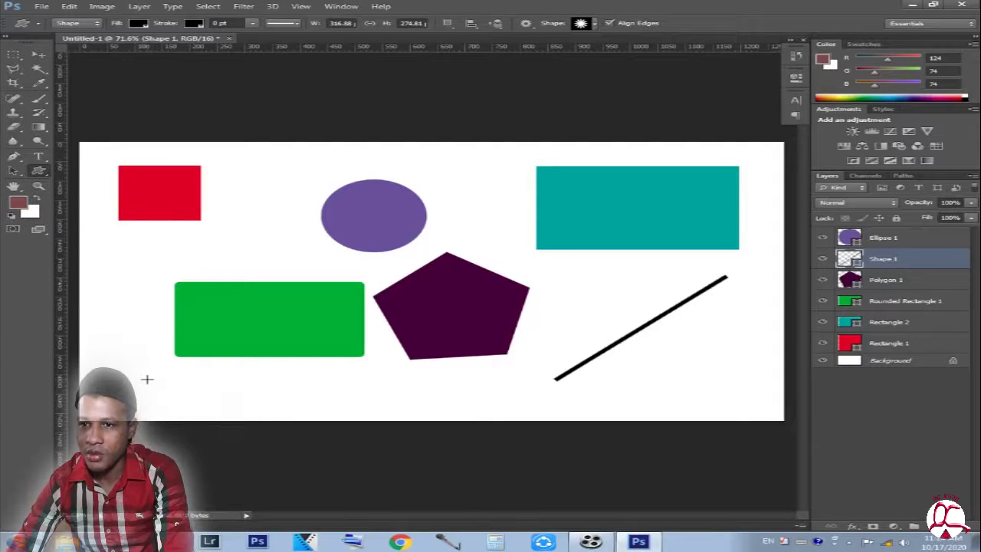
pyautogui.moveTo(148, 379); pyautogui.dragTo(272, 441)
pyautogui.click(38, 55)
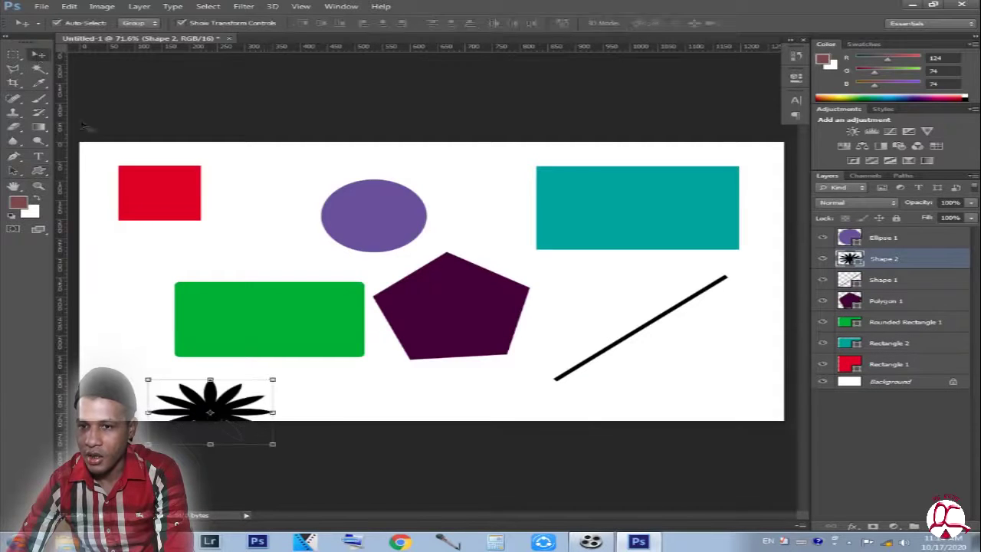
pyautogui.moveTo(221, 429)
pyautogui.mouseDown()
pyautogui.moveTo(210, 406)
pyautogui.moveTo(602, 301)
pyautogui.mouseUp()
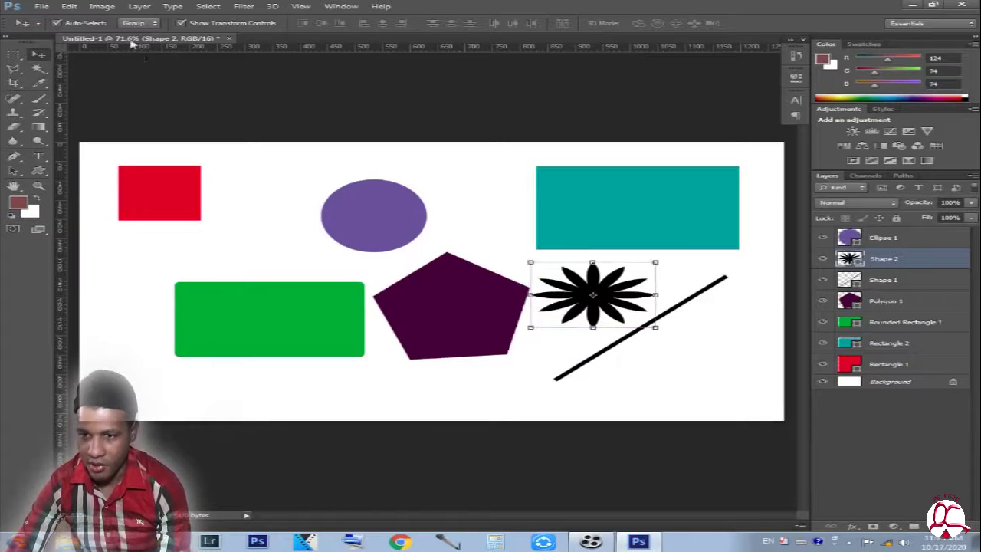
# Fill the starburst custom shape with orange
pyautogui.click(43, 170)
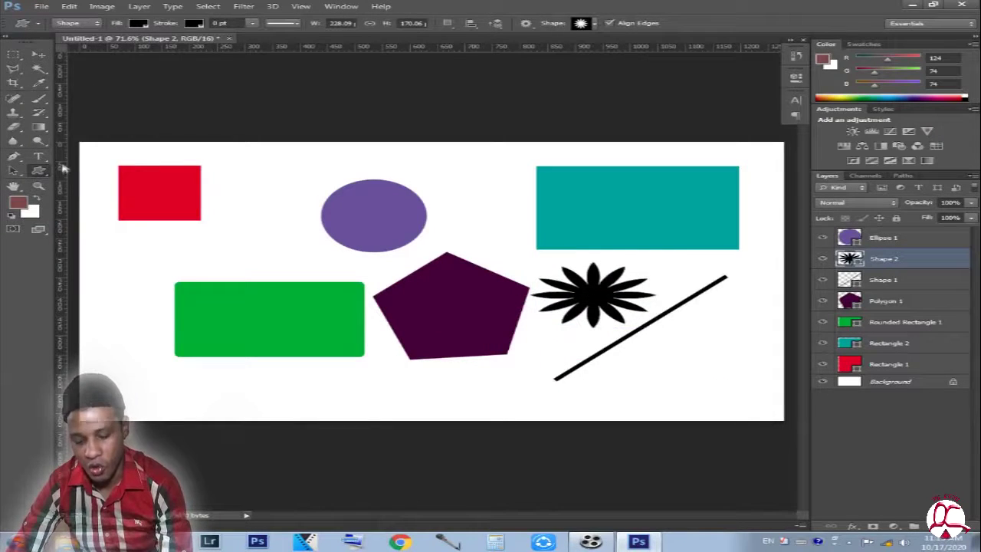
pyautogui.click(138, 23)
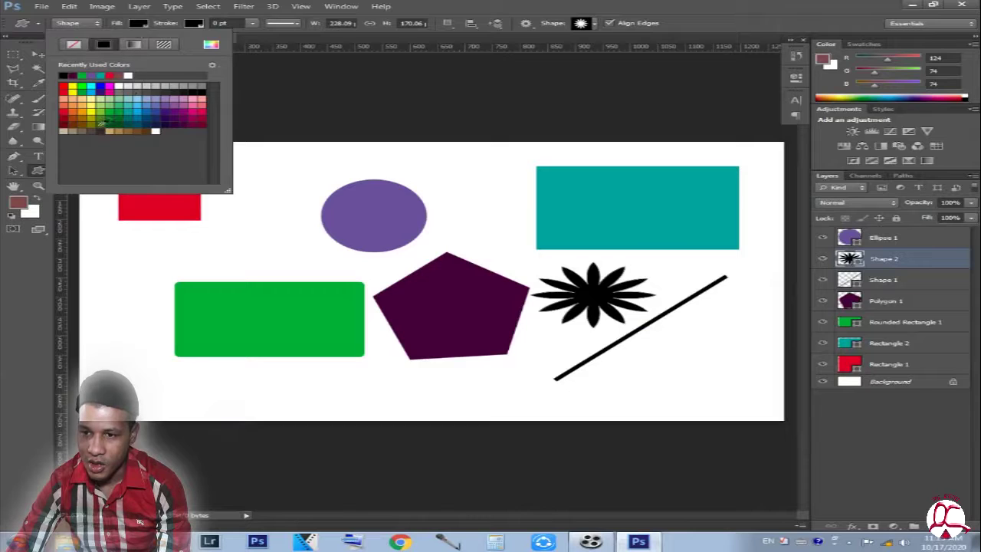
pyautogui.click(75, 109)
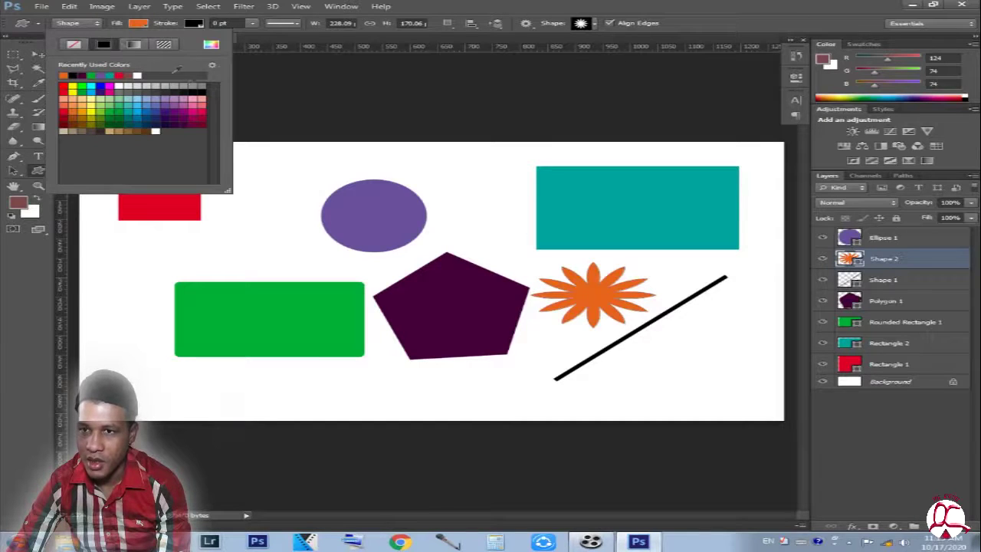
pyautogui.click(37, 58)
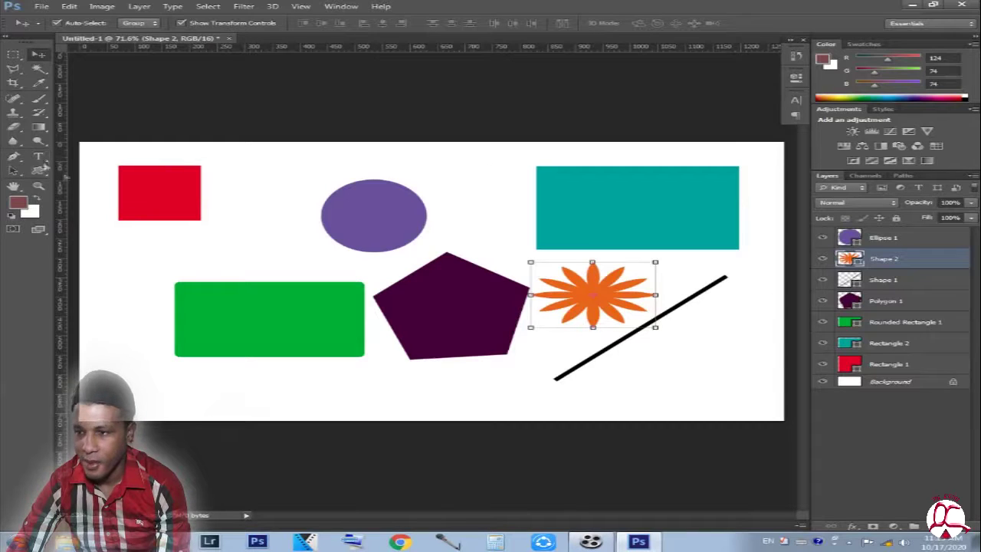
pyautogui.click(38, 169)
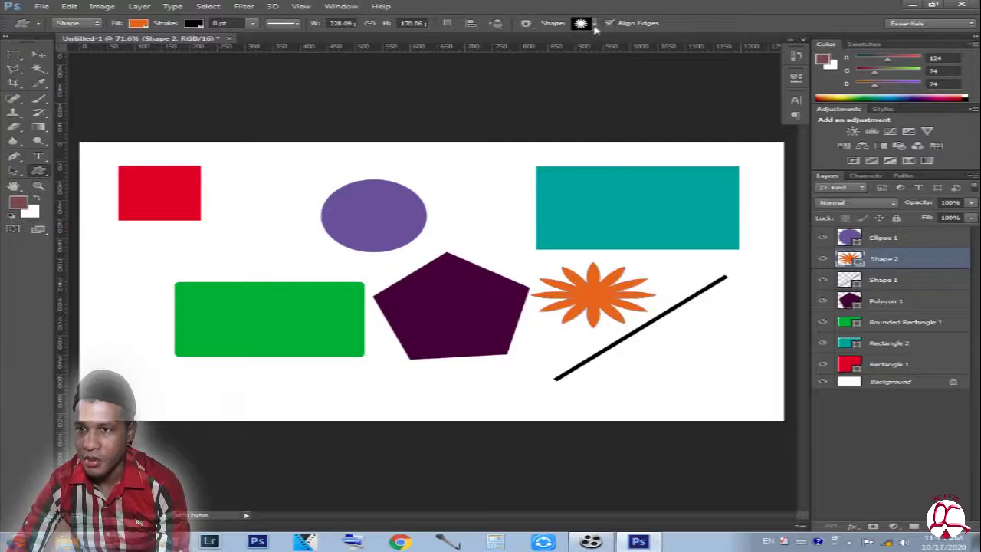
# Draw the thick arrow custom shape left of the purple ellipse and fill it light blue
pyautogui.click(596, 24)
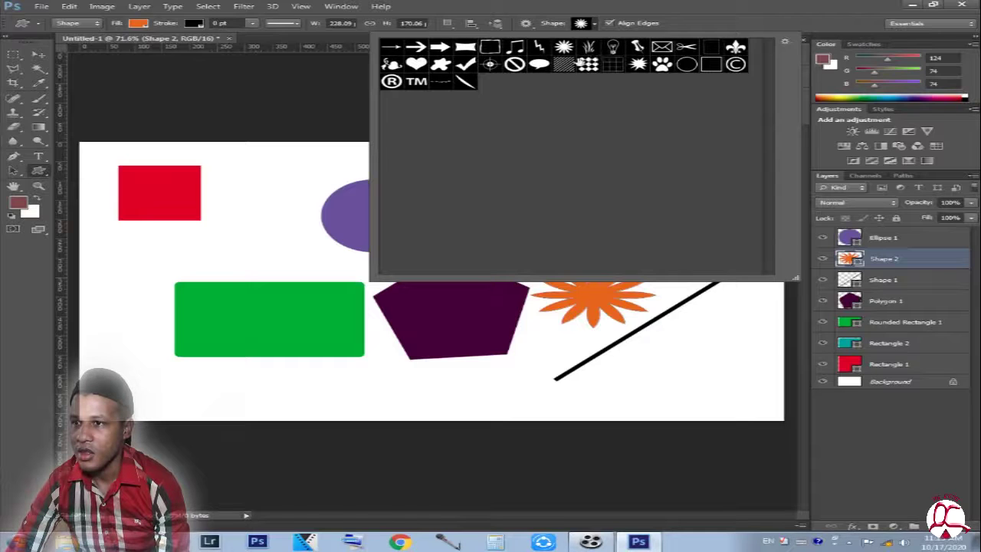
pyautogui.click(439, 47)
pyautogui.moveTo(220, 240); pyautogui.dragTo(311, 269)
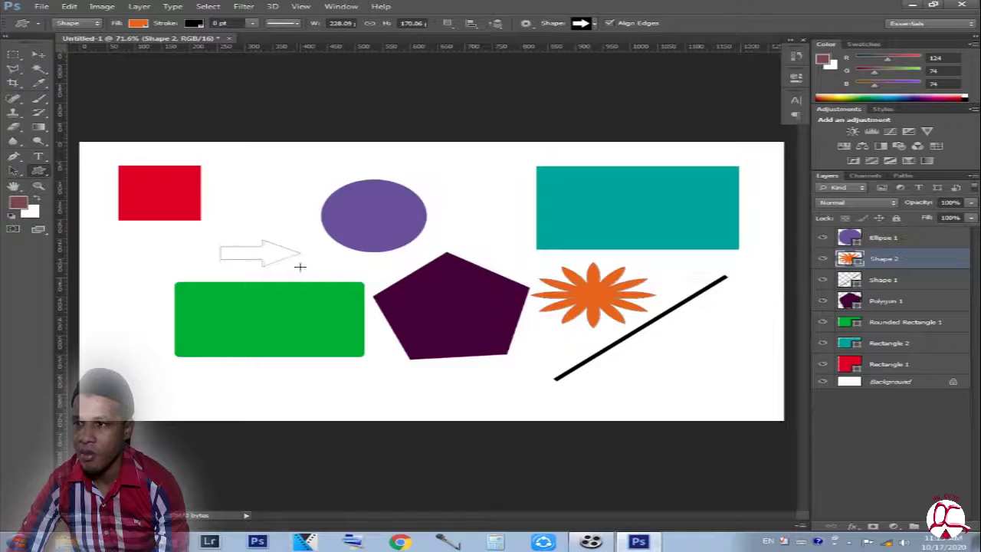
pyautogui.click(138, 23)
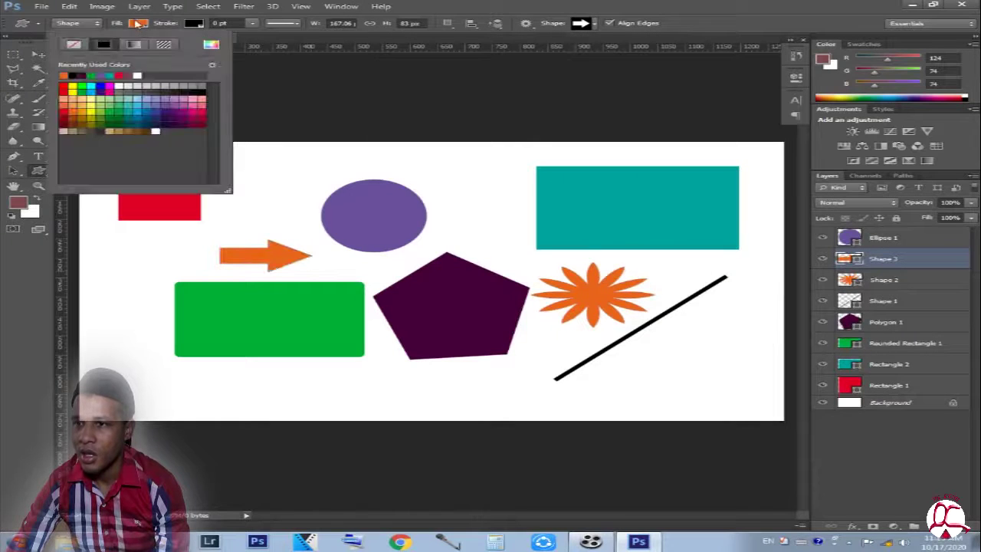
pyautogui.click(136, 86)
pyautogui.click(317, 168)
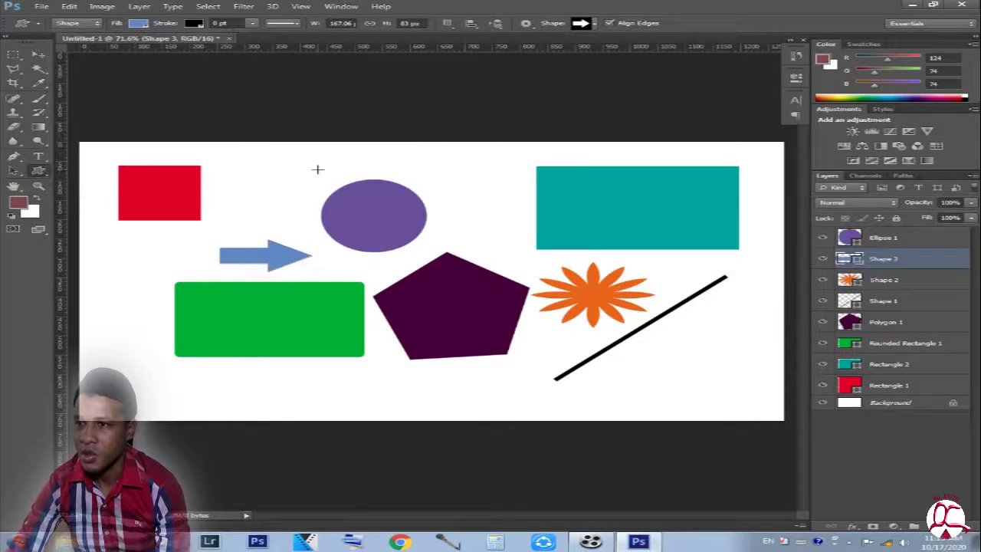